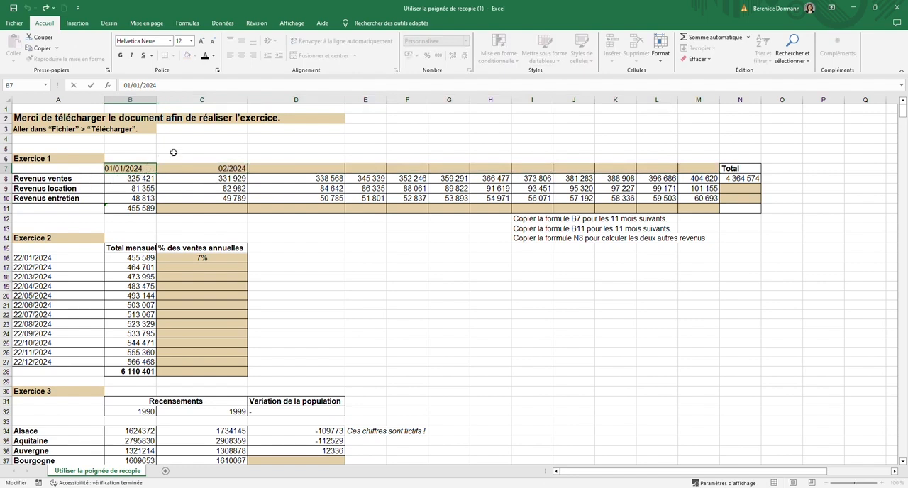
- Inspect the full date values stored in cells B7 and C7 of Exercice 1
key("Return")
double_click(223, 169)
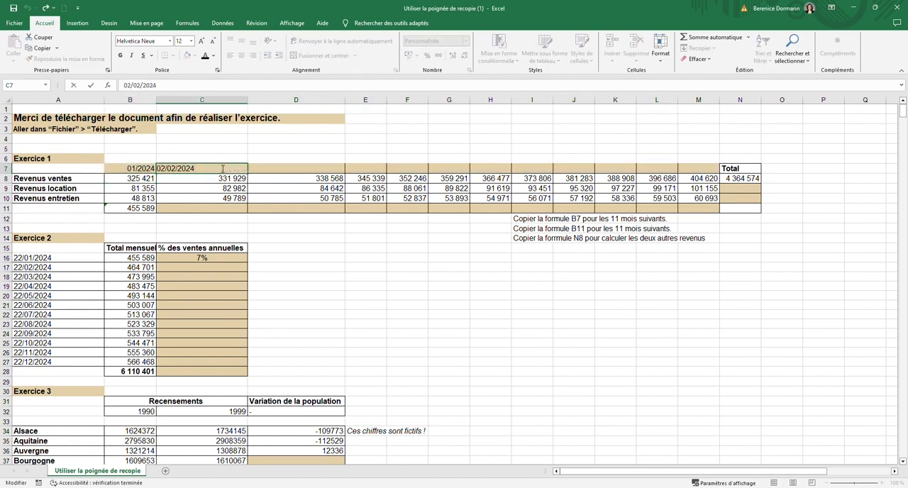
left_click(225, 139)
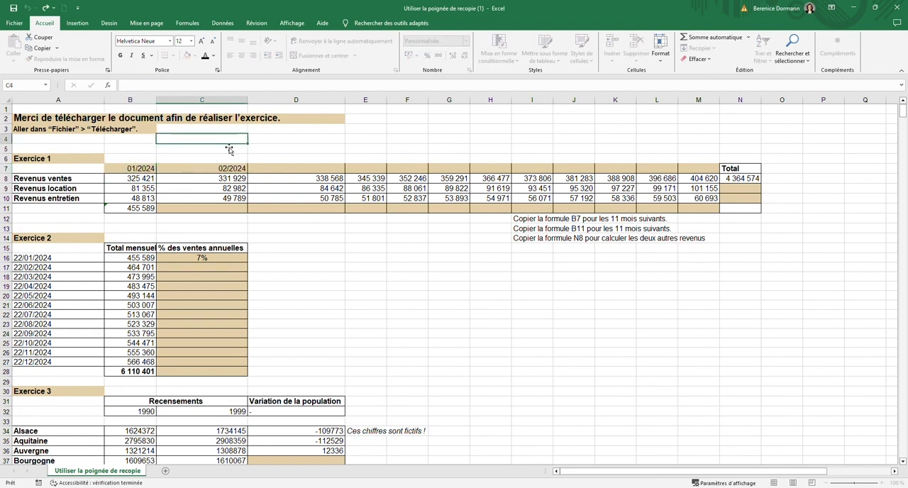
- Try to fill the month row across to M7 from B7 alone, and undo the fill
left_click(141, 169)
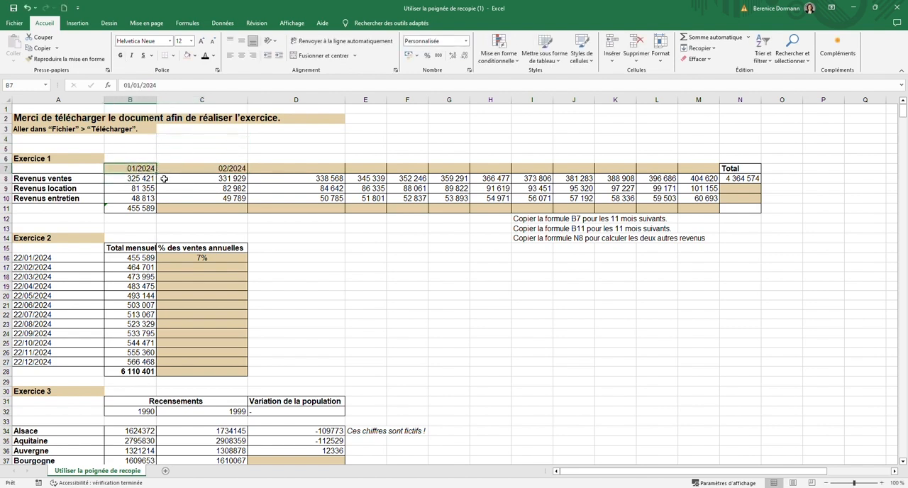
left_click_drag(162, 178, 706, 178)
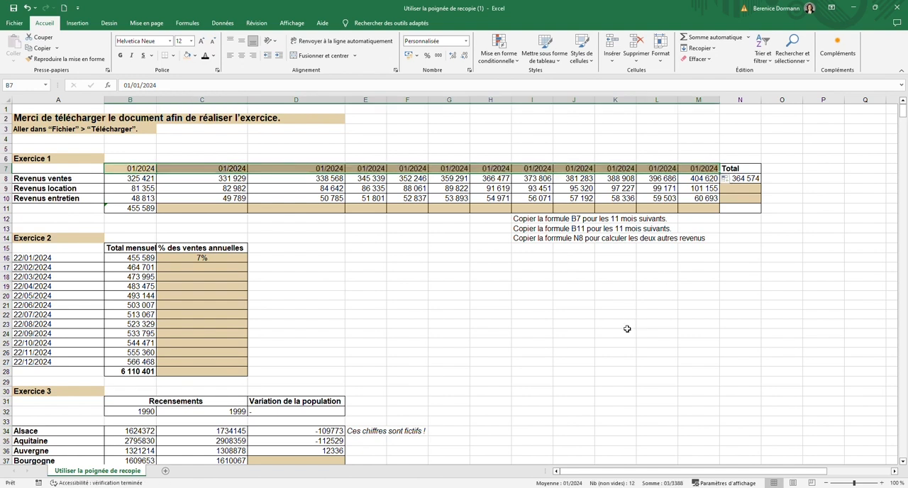
key("ctrl+z")
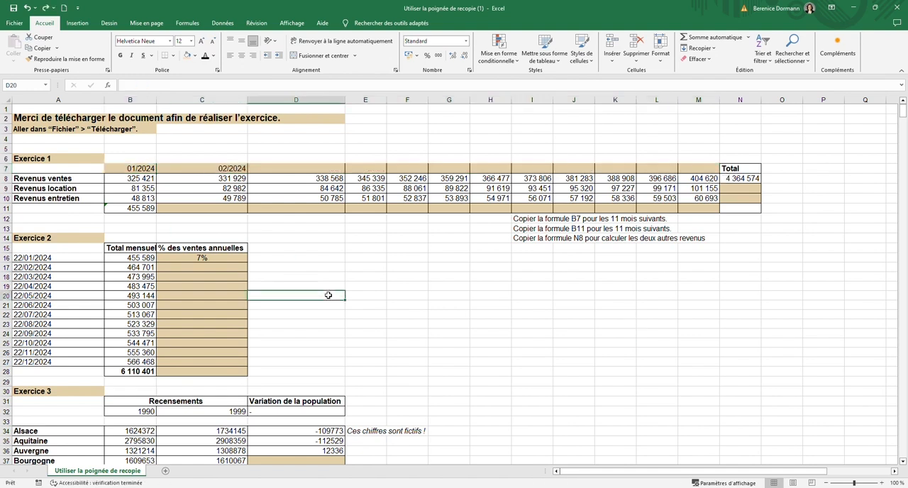
- Fill the month row of Exercice 1 across to M7, using B7:C7 together as the series pattern
left_click_drag(136, 169, 192, 170)
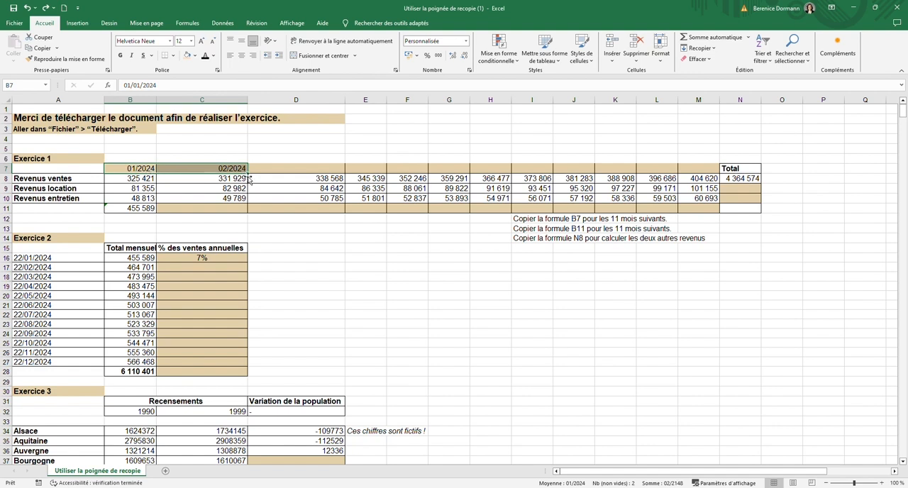
left_click_drag(249, 176, 709, 179)
left_click(376, 258)
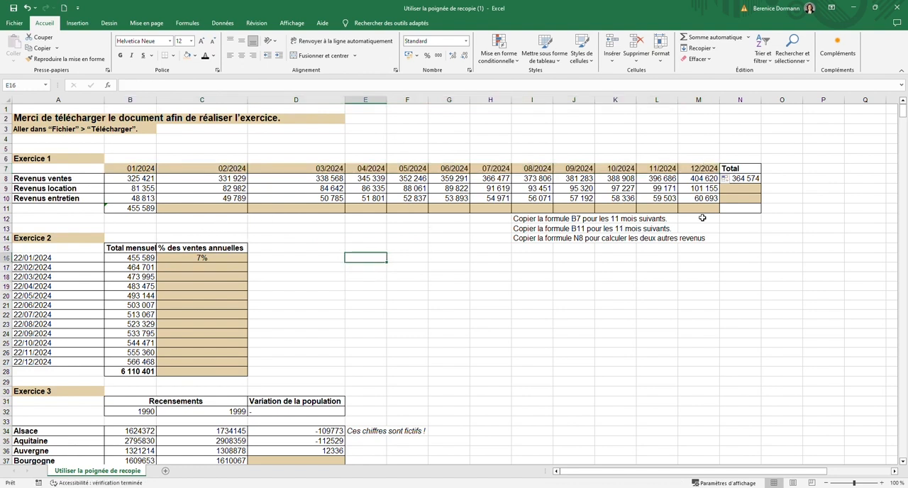
left_click(815, 208)
- Copy the SOMME formula from N8 down to N9:N10 and check the row references in the copied formulas
left_click(743, 180)
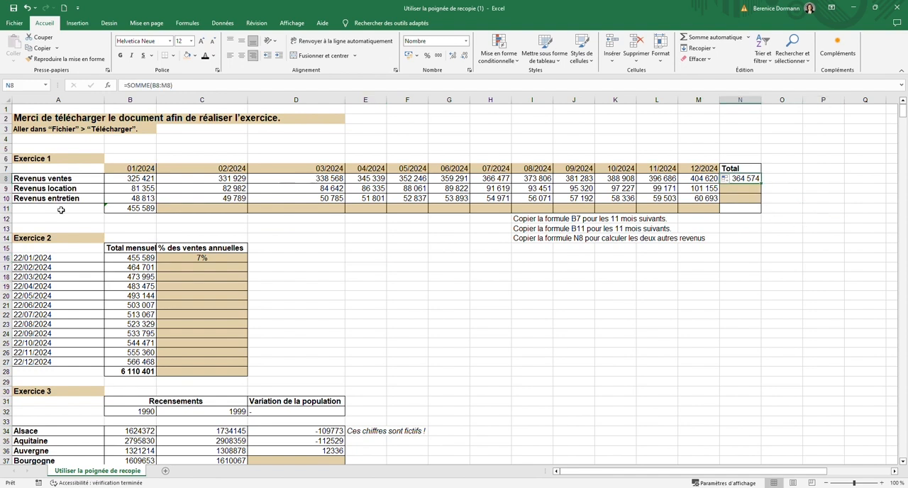
double_click(728, 183)
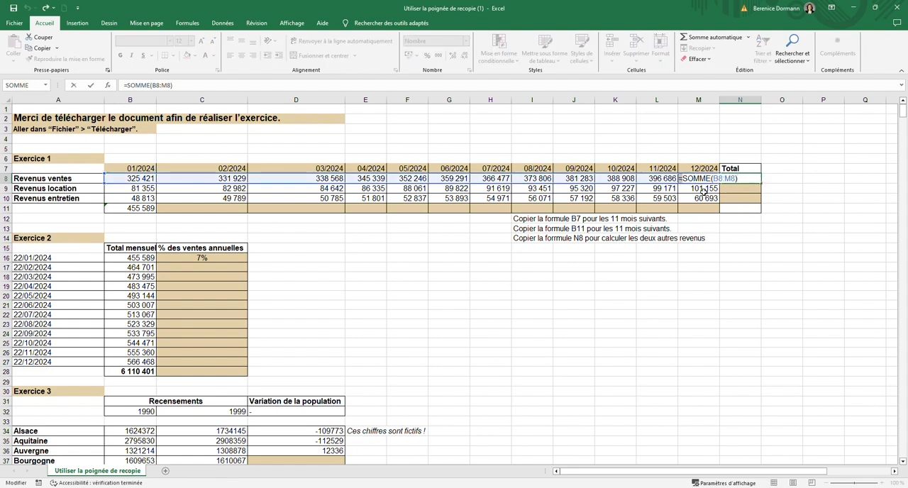
left_click(793, 169)
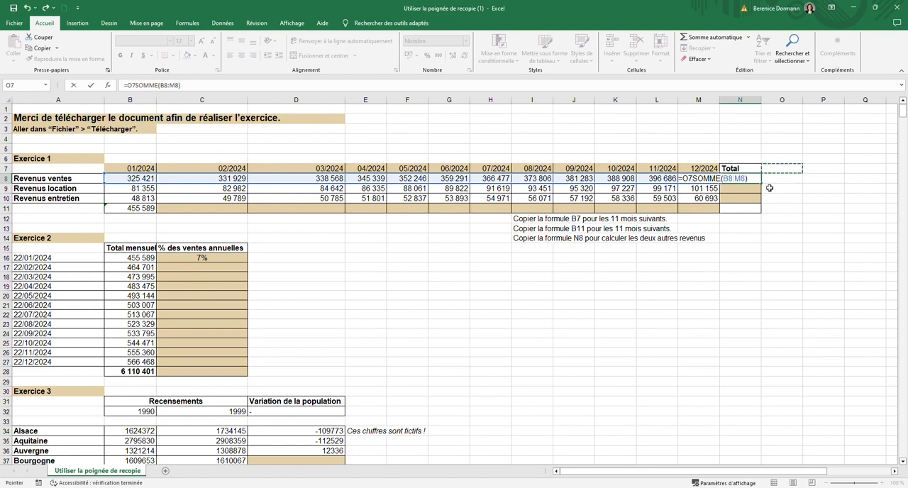
key("Escape")
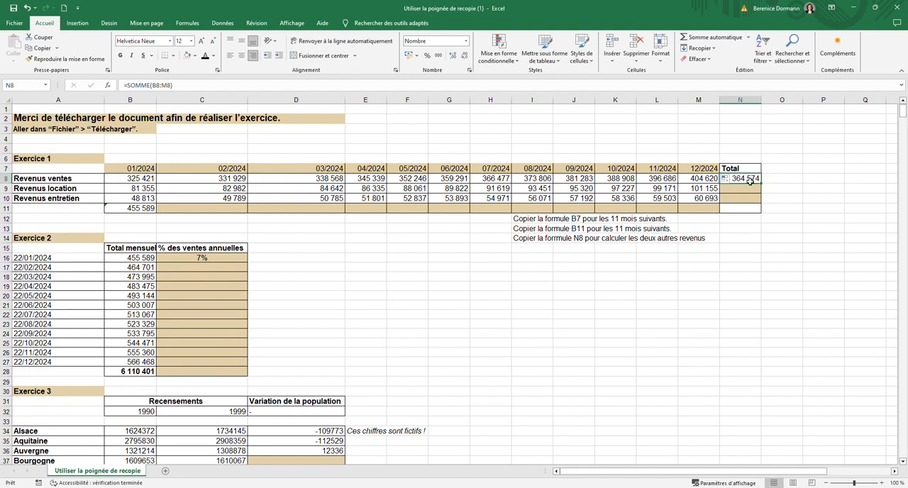
left_click_drag(761, 183, 759, 200)
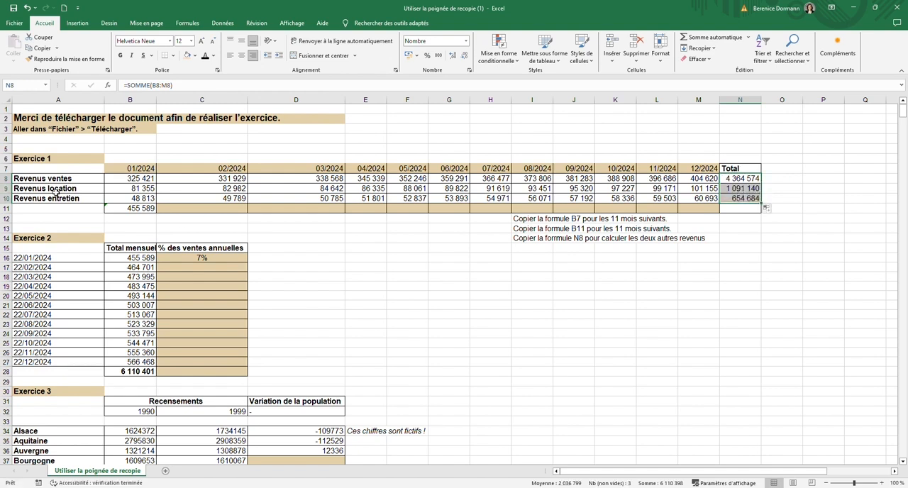
left_click(752, 189)
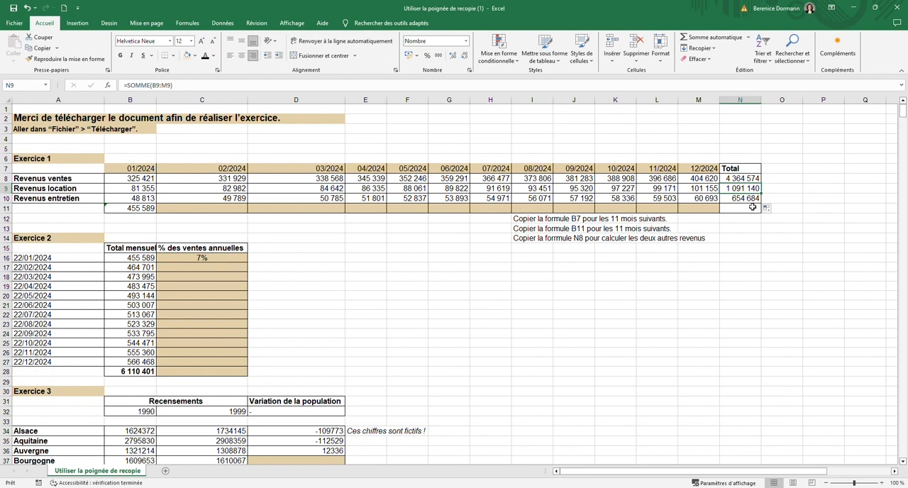
left_click(752, 199)
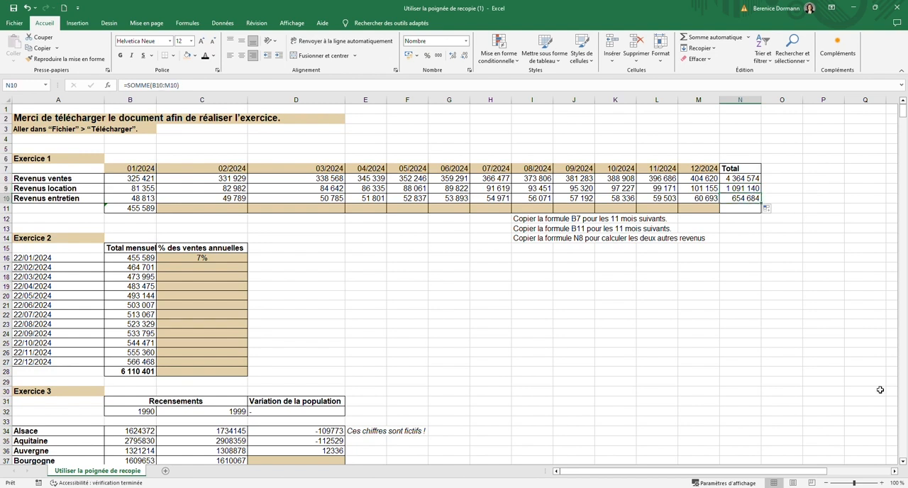
left_click(383, 250)
- Copy the monthly SOMME formula from B11 across to M11 with the fill handle
left_click(127, 210)
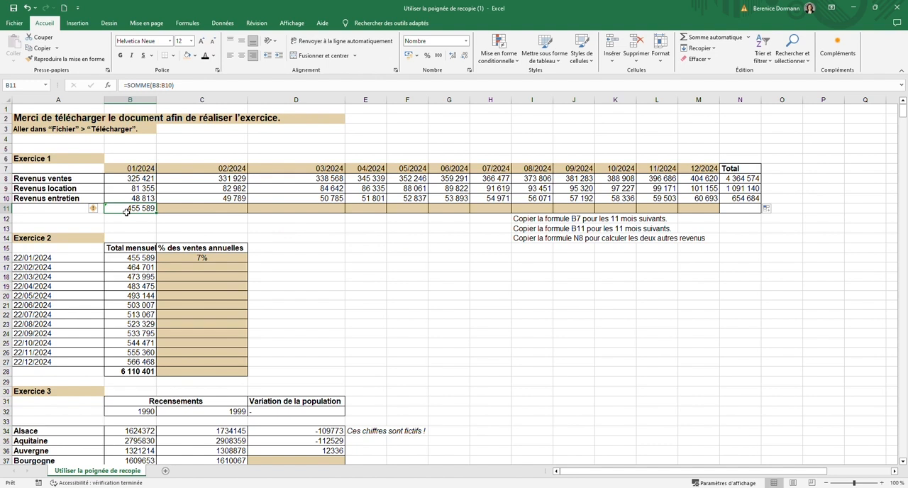
double_click(127, 211)
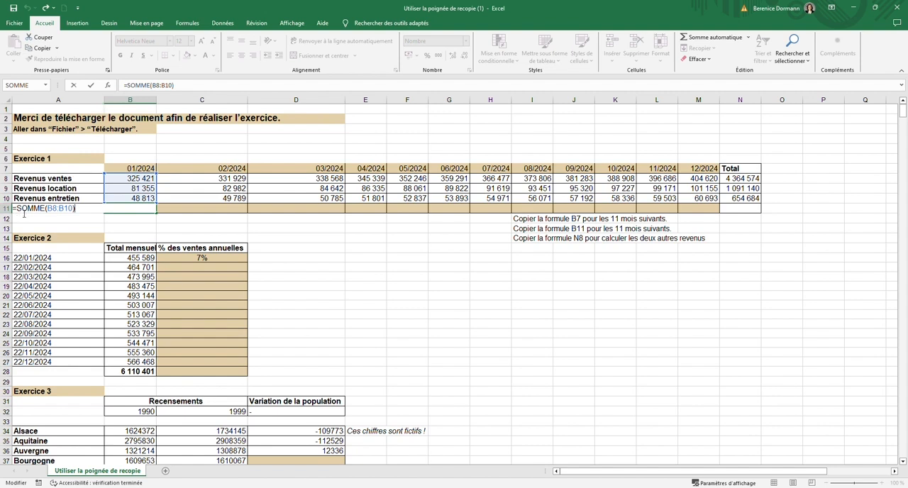
key("Escape")
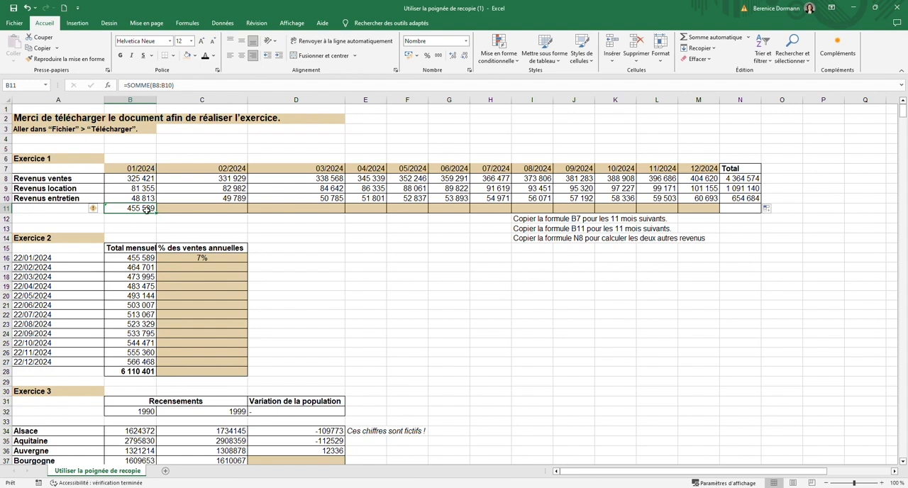
left_click_drag(160, 216, 717, 207)
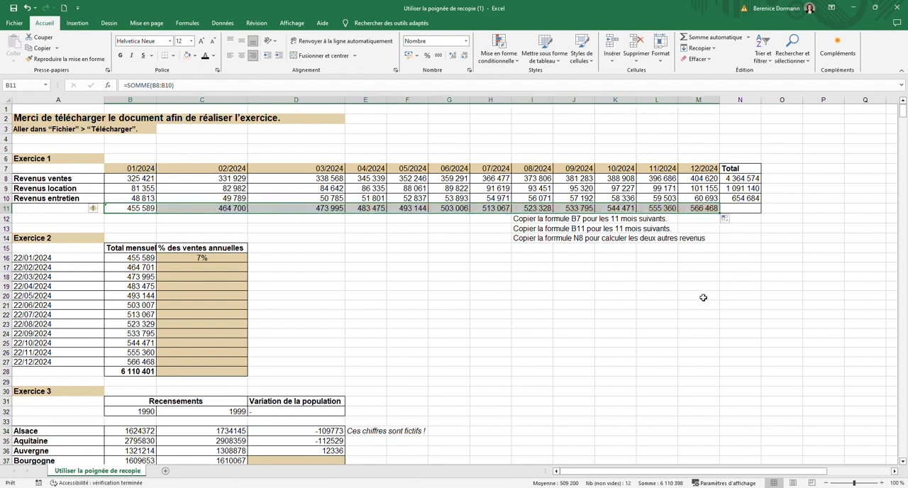
left_click(424, 295)
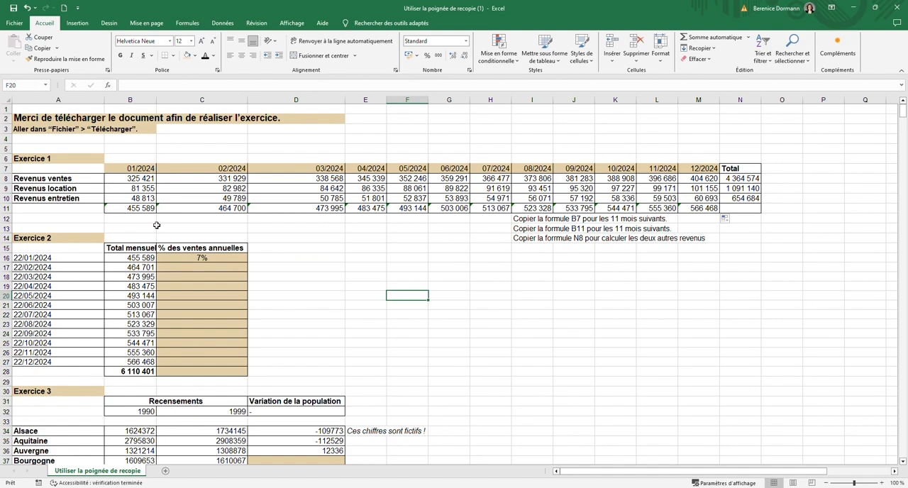
key("Up")
key("Up")
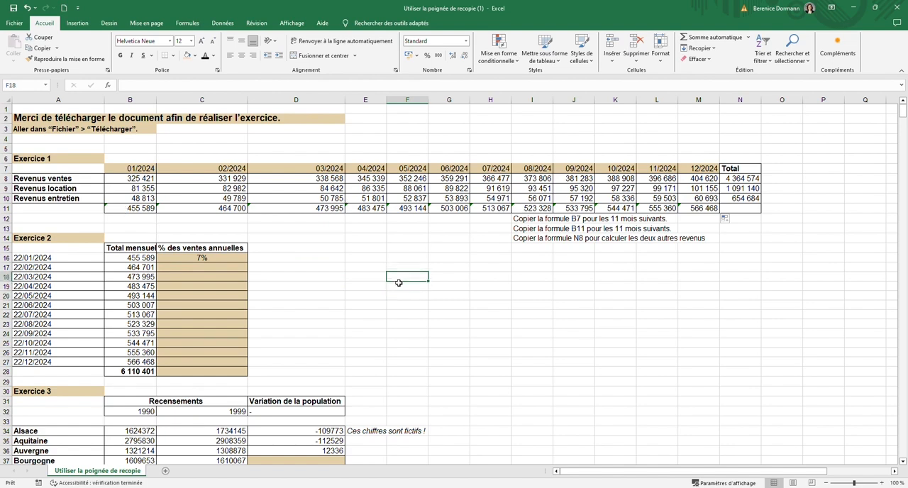
- Examine which cells the percentage formula in C16 of Exercice 2 refers to, including its absolute reference
scroll(89, 274, "down", 1)
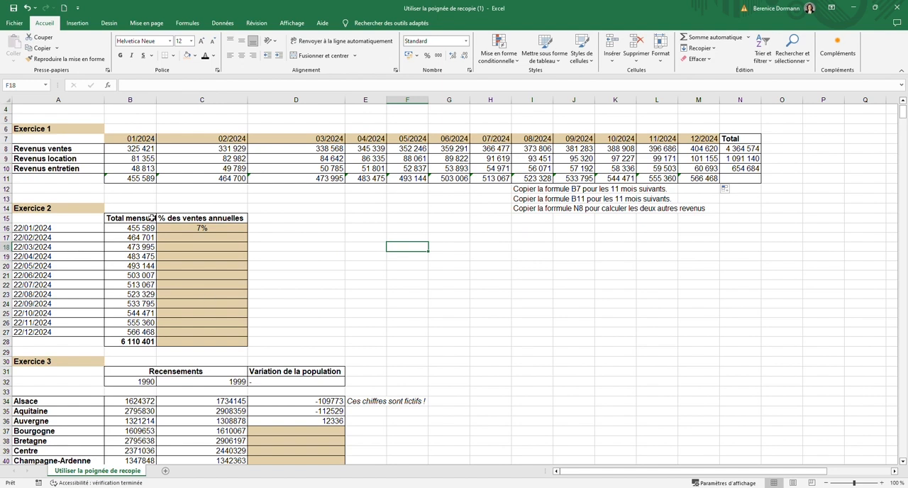
left_click(228, 231)
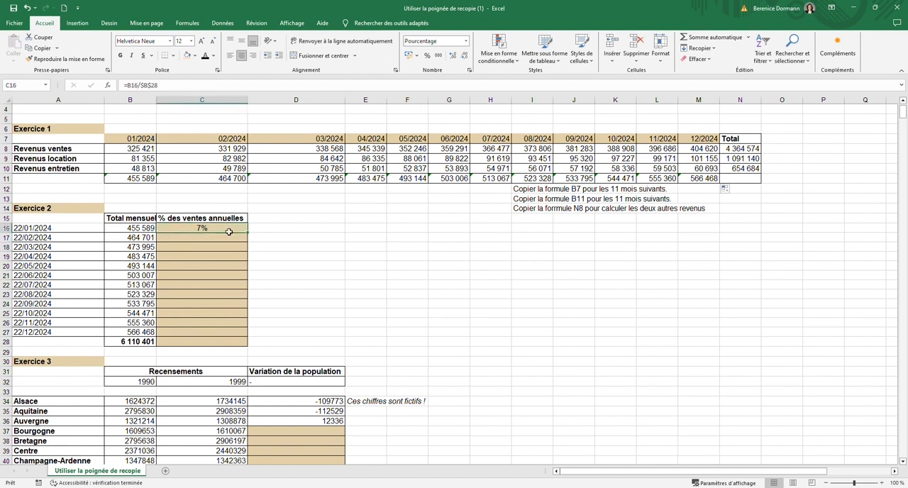
double_click(228, 232)
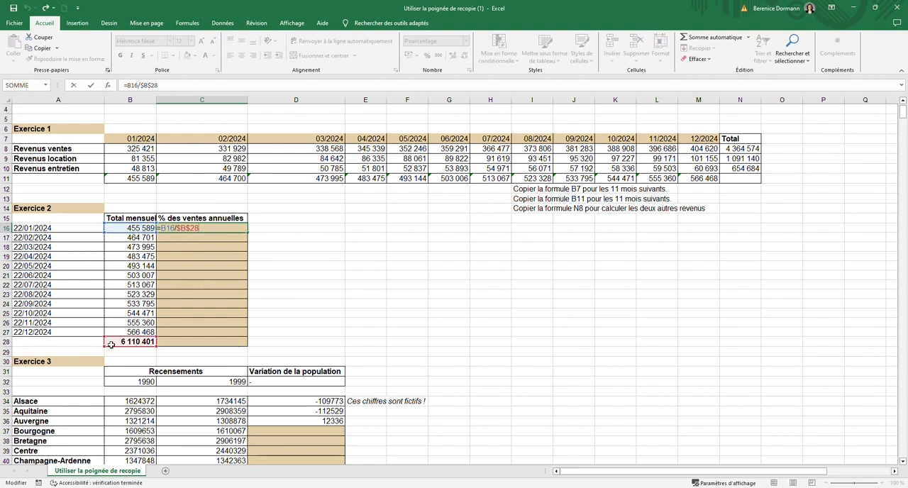
key("Return")
left_click(223, 229)
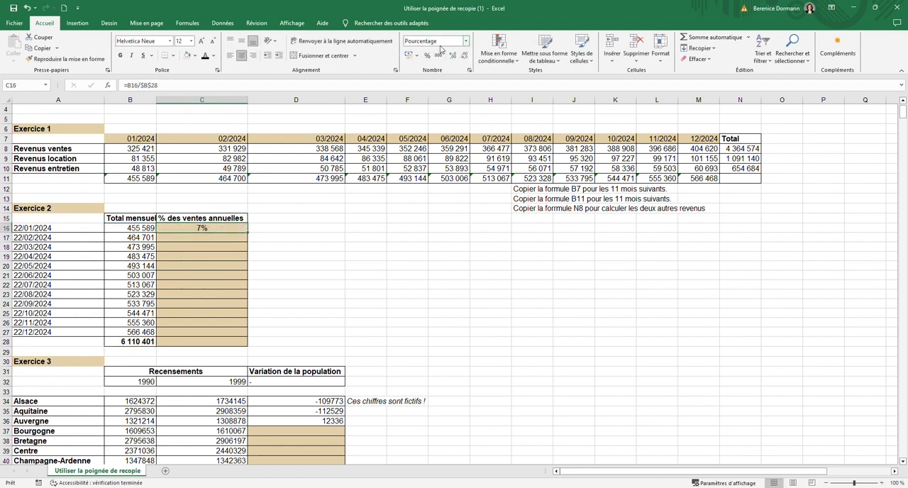
- Try automatically filling the C16 percentage formula down through C28, and undo each fill
double_click(249, 235)
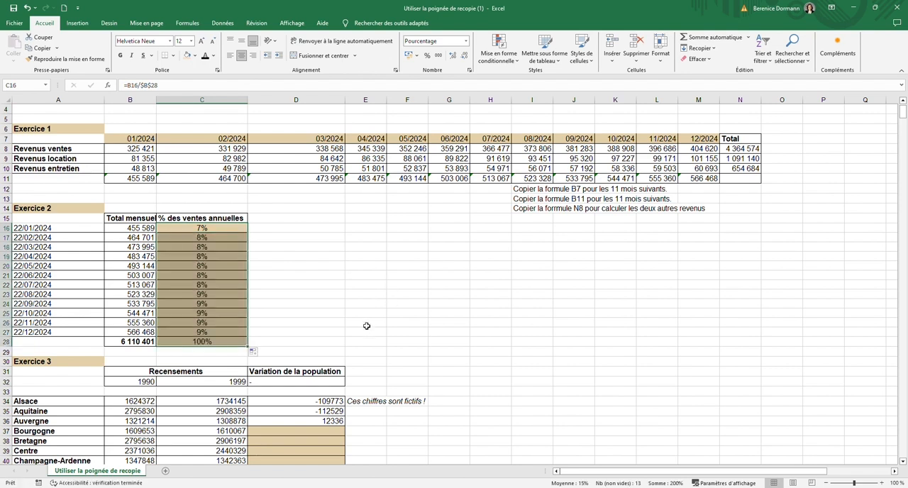
left_click(326, 341)
left_click_drag(212, 228, 236, 334)
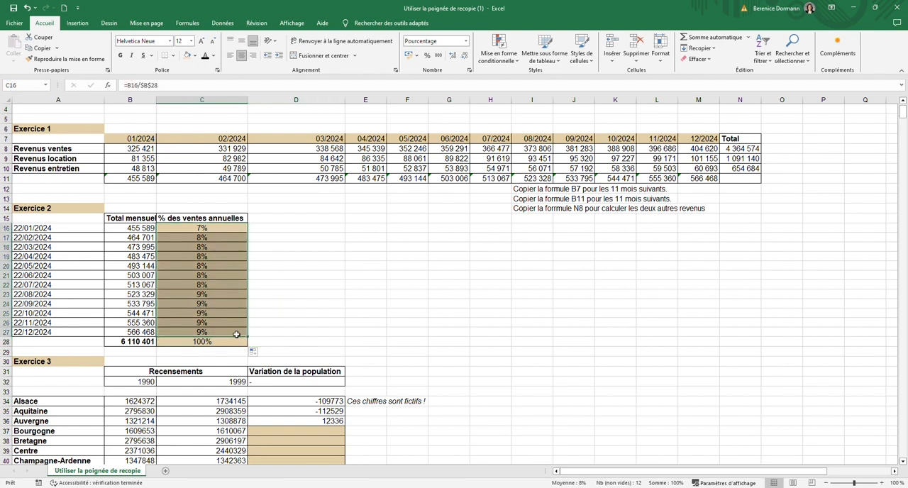
key("ctrl+z")
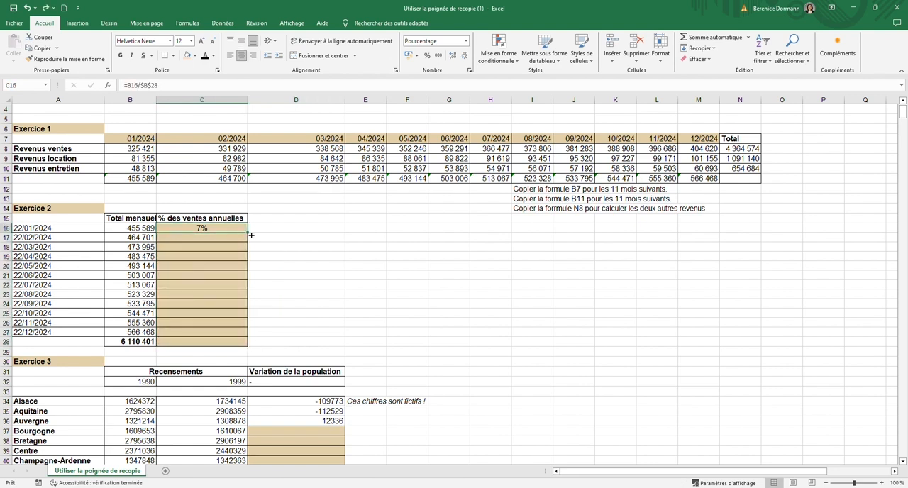
double_click(250, 234)
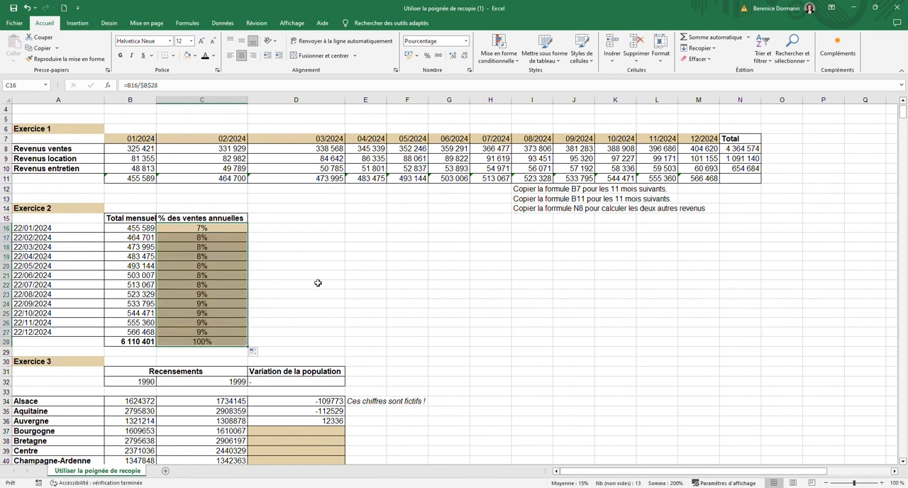
key("ctrl+z")
- Copy the percentage formula from C16 down to C27, leaving out the total row
left_click_drag(248, 233, 245, 336)
left_click(442, 297)
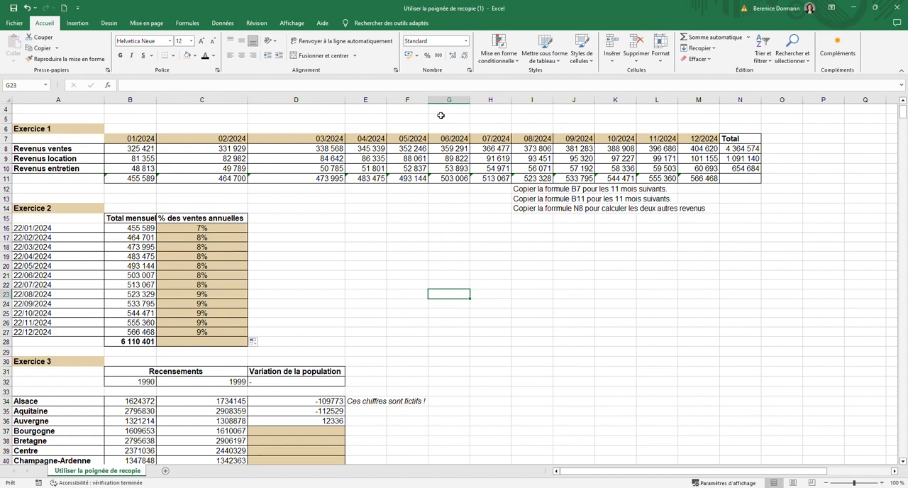
- Examine the population variation formulas for Alsace and Aquitaine in D34 and D35 of Exercice 3
scroll(360, 291, "down", 7)
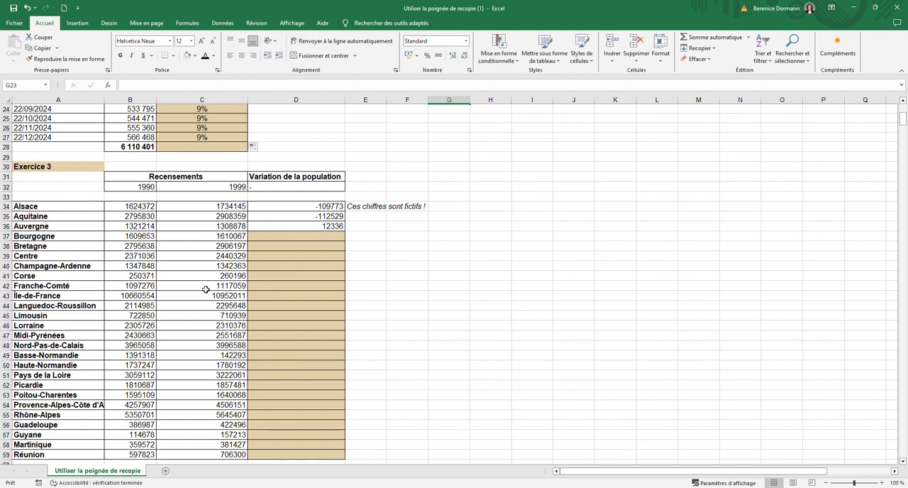
left_click(323, 207)
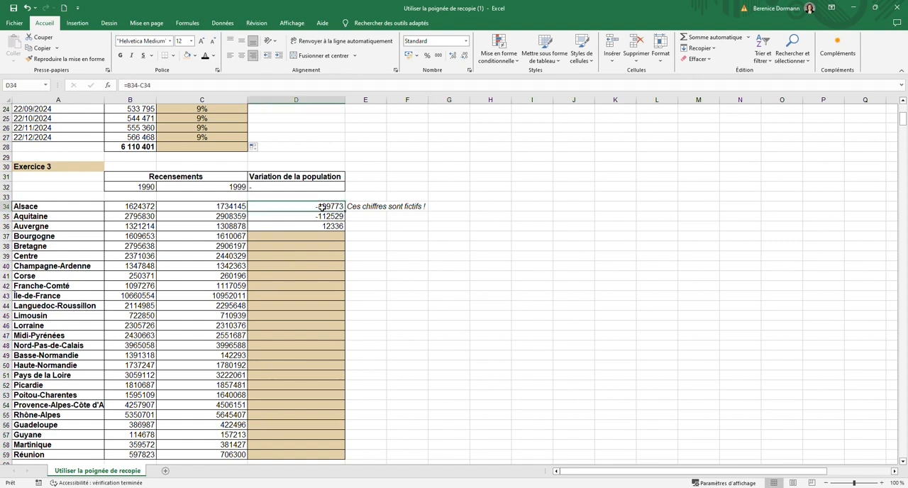
double_click(323, 208)
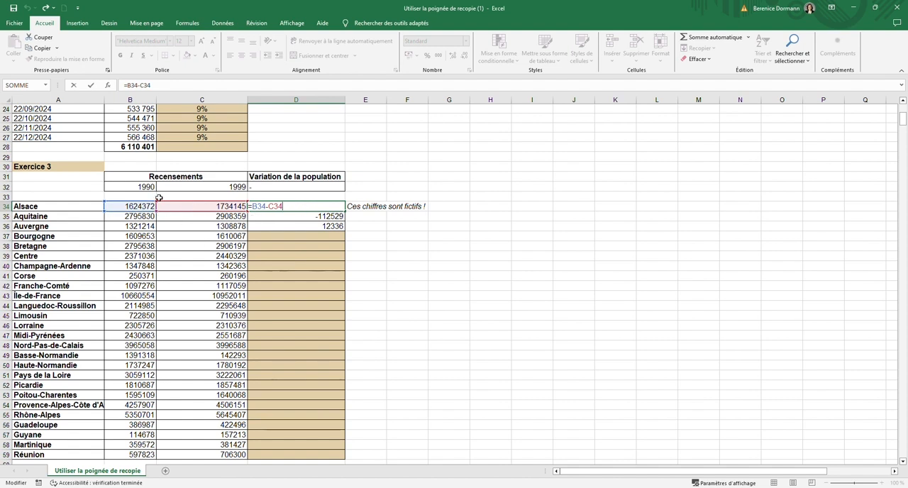
key("Return")
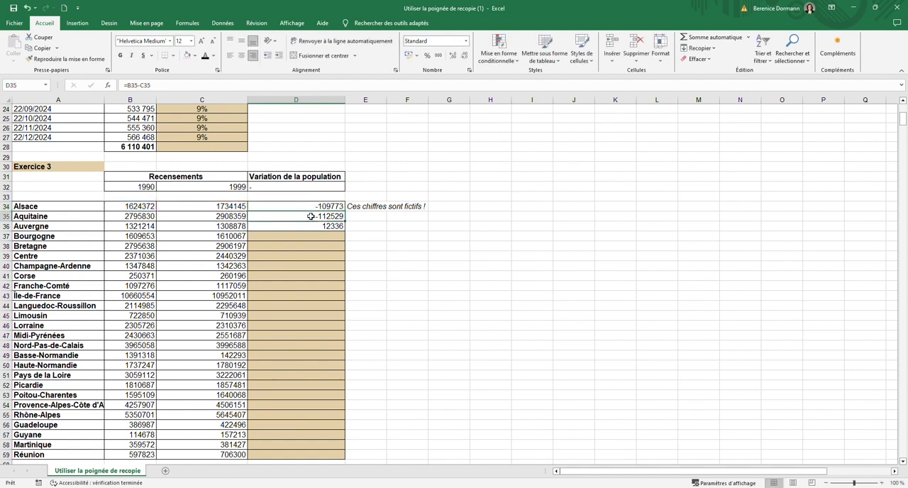
double_click(310, 217)
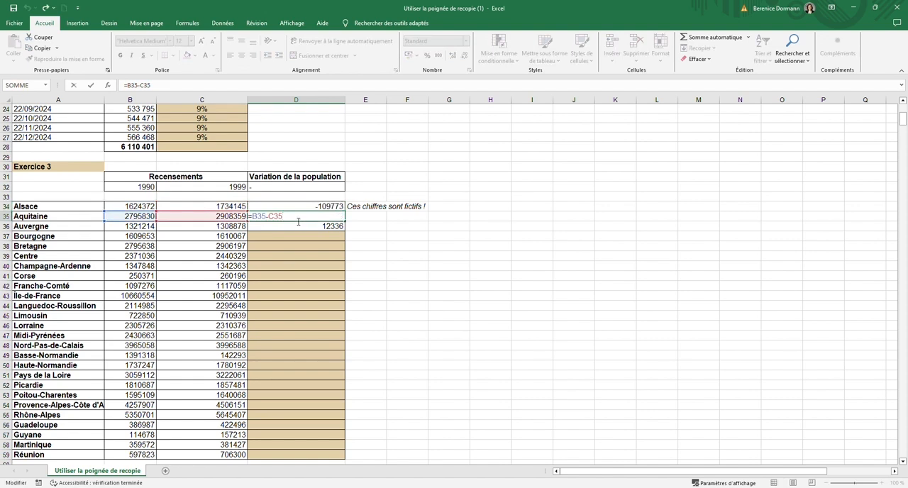
key("Return")
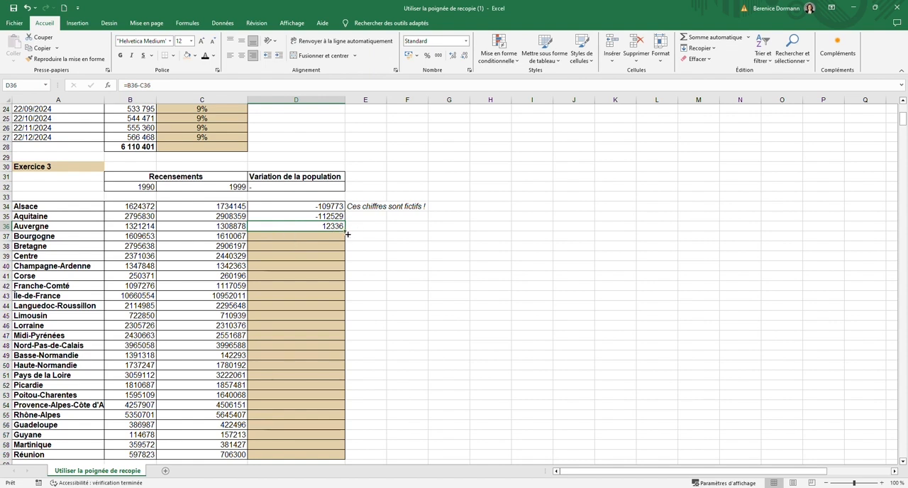
- Try automatically filling the D36 population variation formula down through D59, and undo the fill
key("Return")
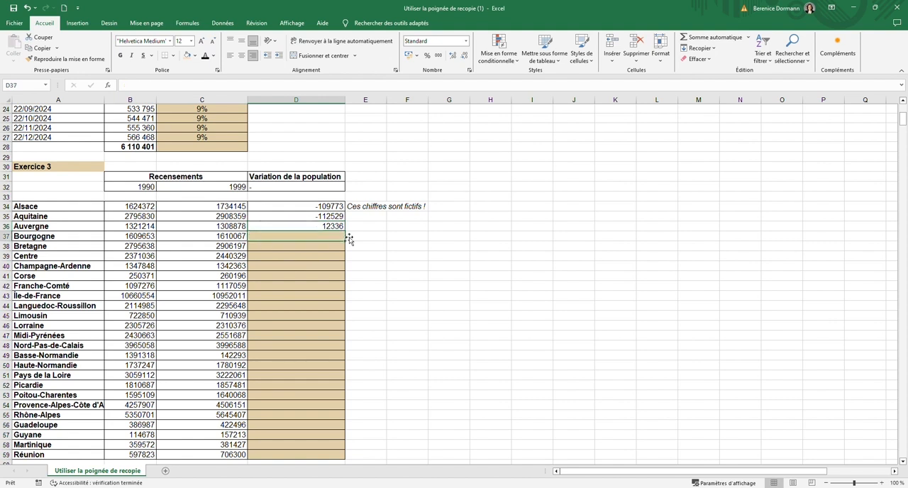
key("Up")
double_click(349, 234)
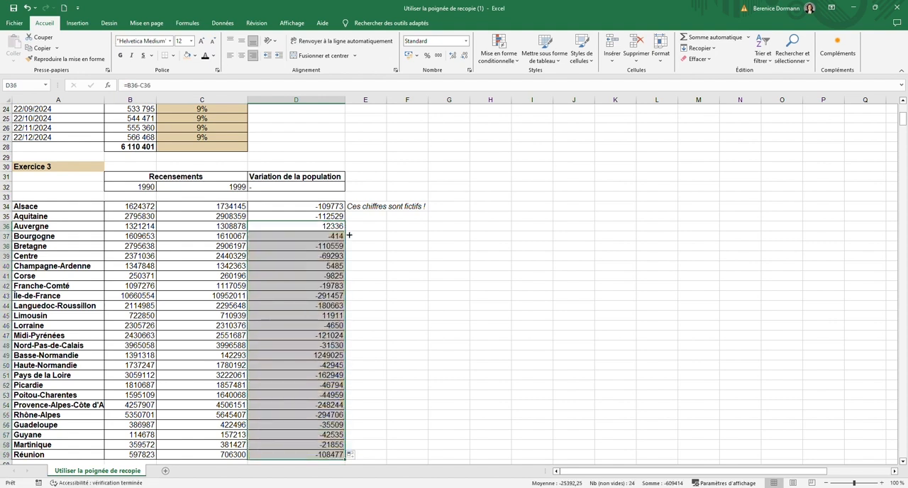
key("ctrl+z")
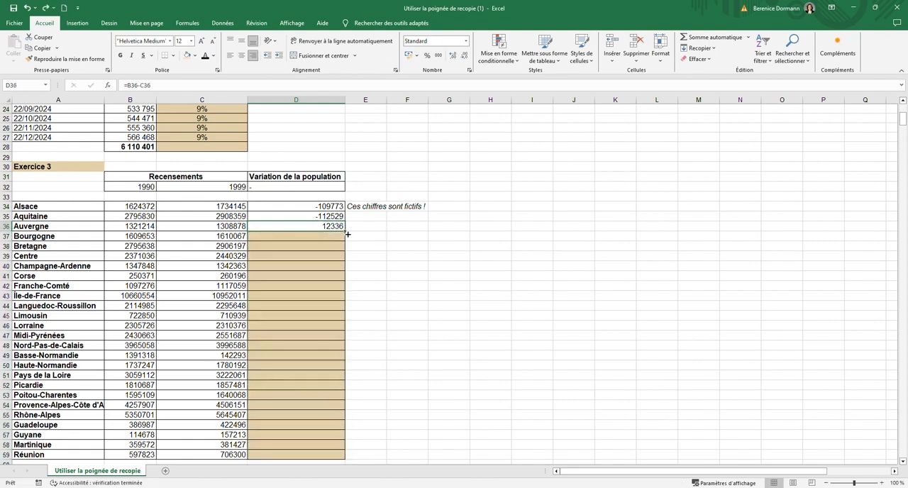
- Copy the population variation formula from D36 down to Martinique in D58, and extend it from there to Réunion in D59
left_click_drag(347, 234, 320, 445)
left_click(407, 345)
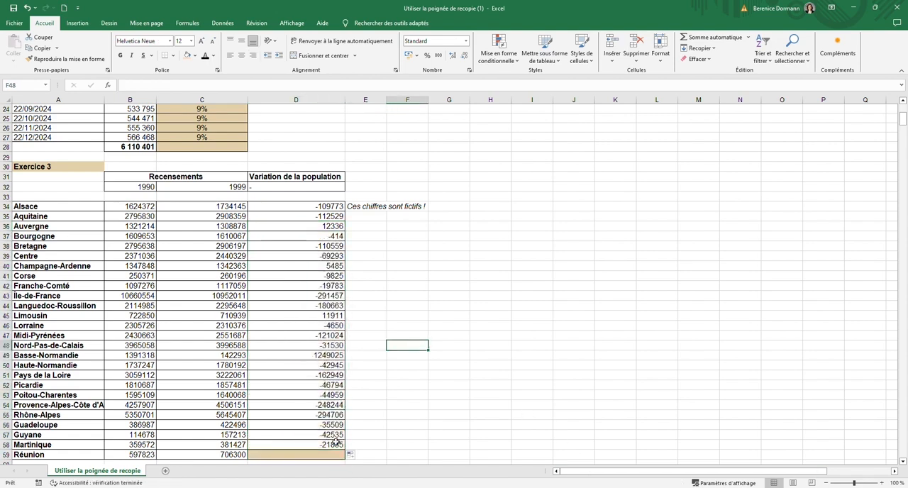
scroll(357, 348, "down", 3)
left_click(352, 348)
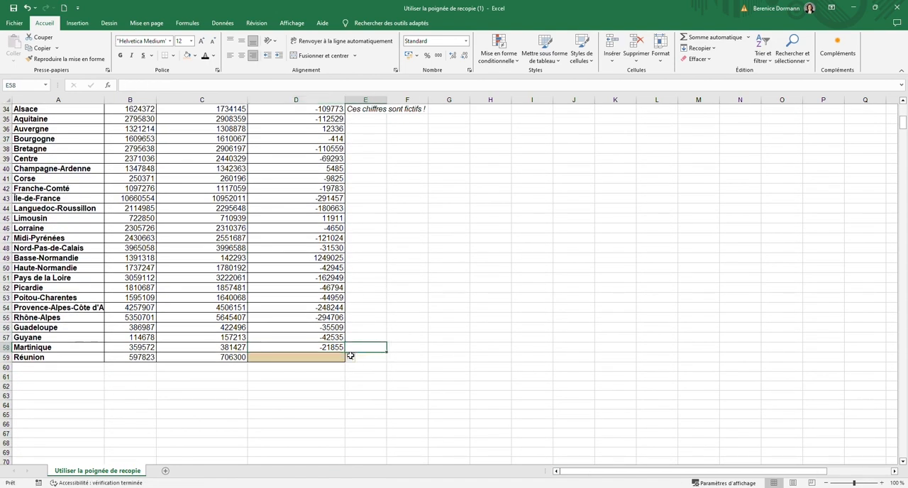
left_click(335, 348)
left_click_drag(344, 352, 347, 366)
left_click(448, 348)
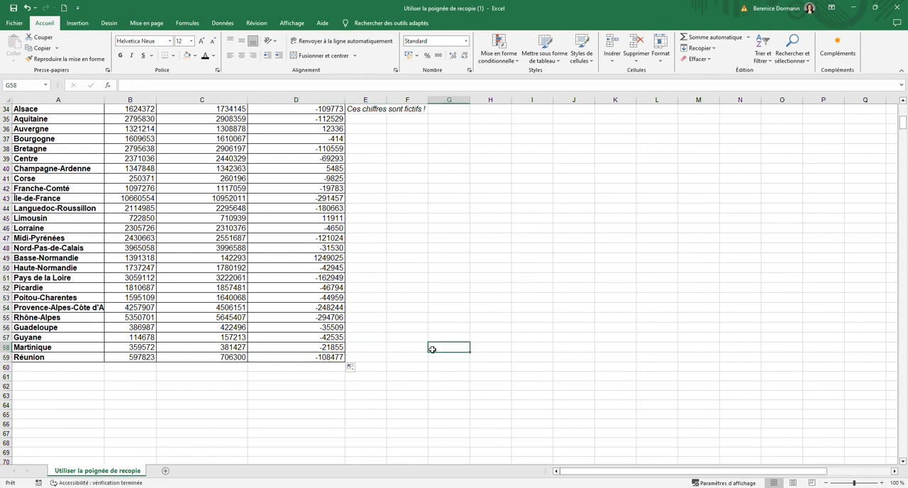
scroll(413, 348, "up", 10)
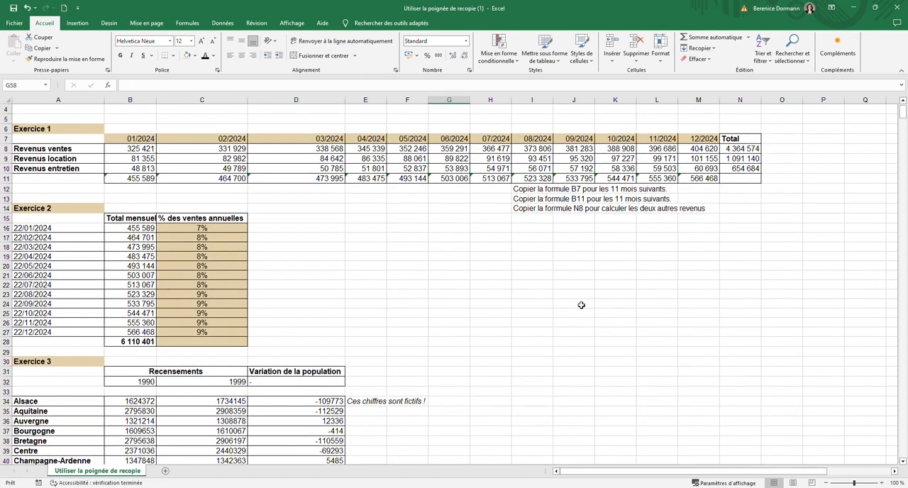